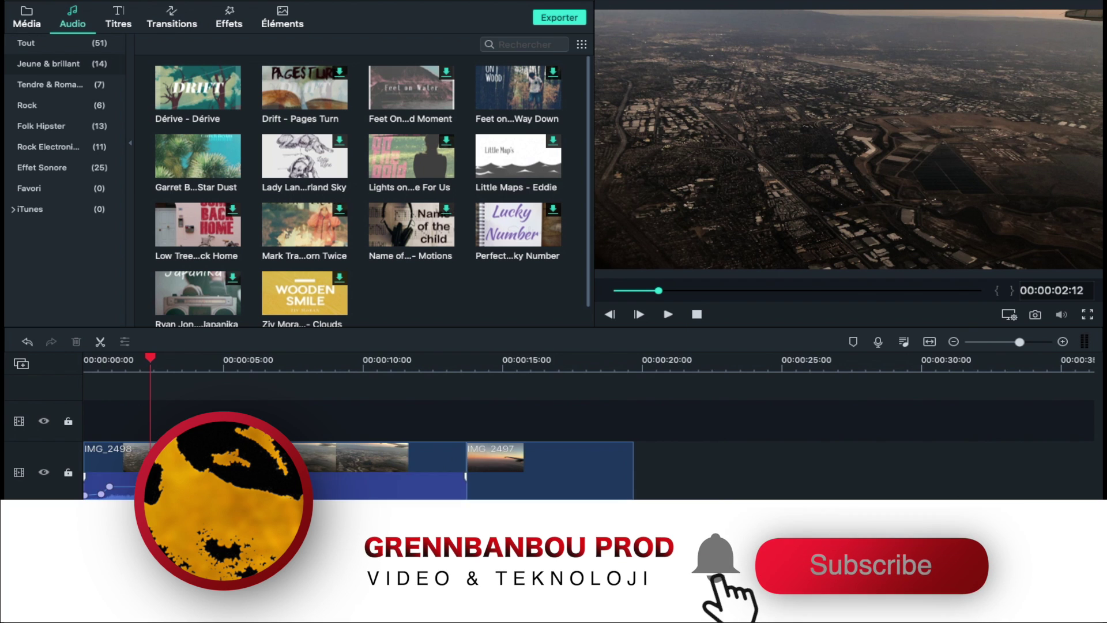
# Delete the extra audio clip below the Dérive music on the timeline.
pyautogui.click(80, 502)
pyautogui.press('Delete')
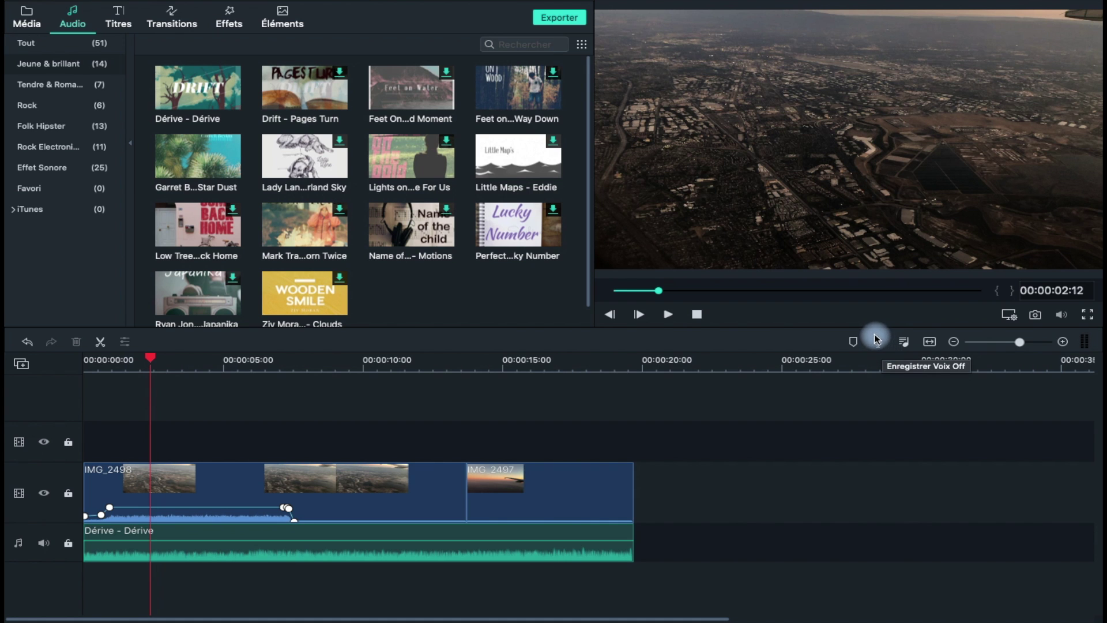
# Open the voice-over recorder and allow the application access to the camera.
pyautogui.click(905, 344)
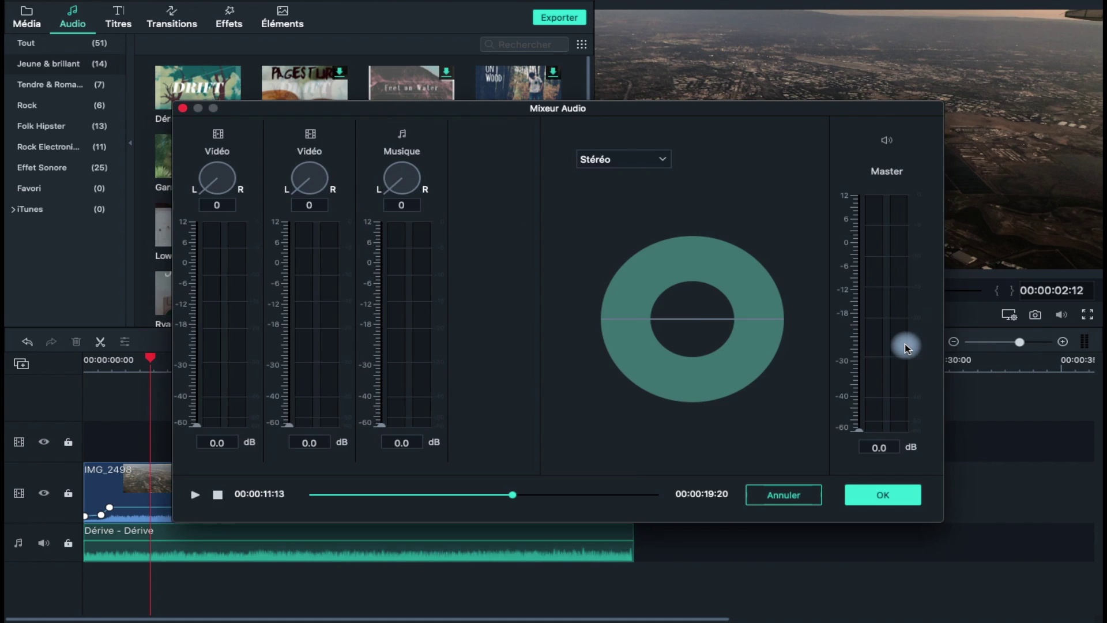
pyautogui.click(774, 494)
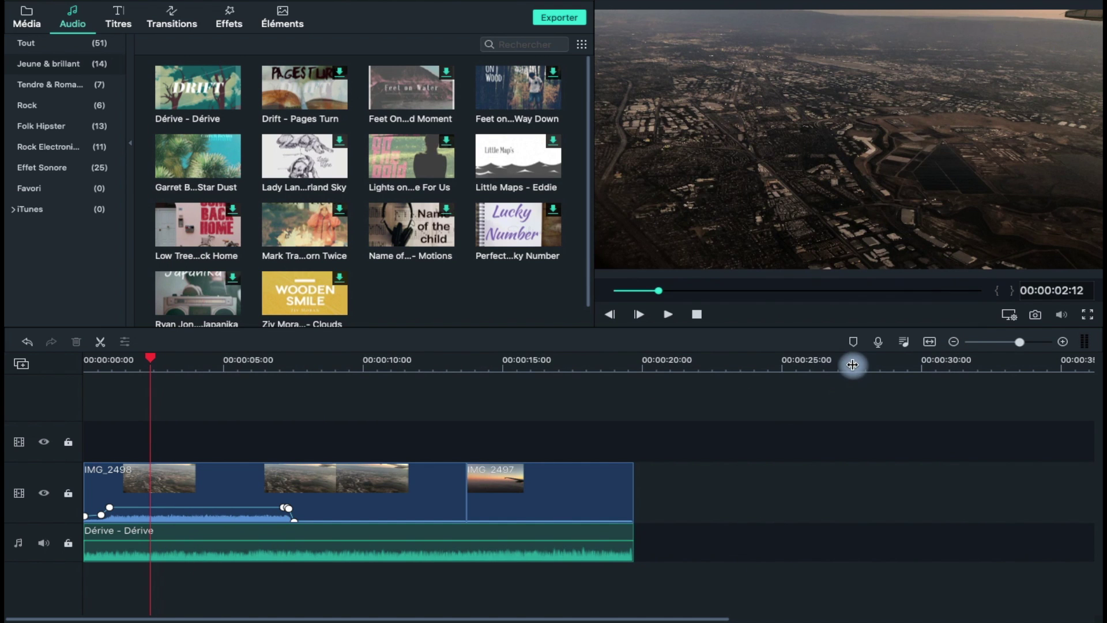
pyautogui.click(877, 347)
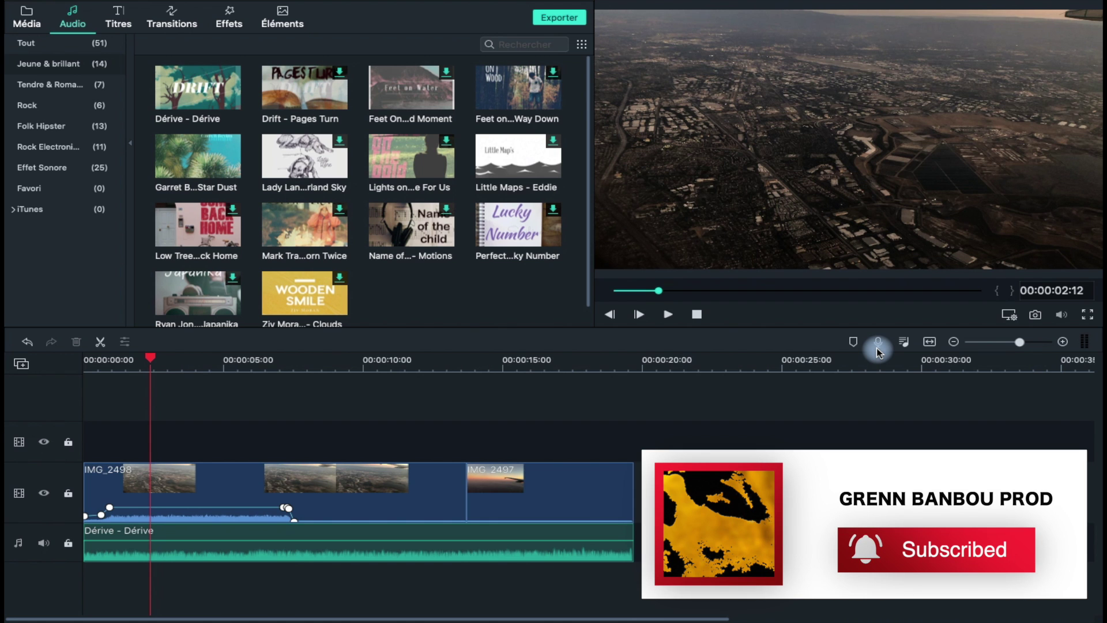
pyautogui.click(876, 341)
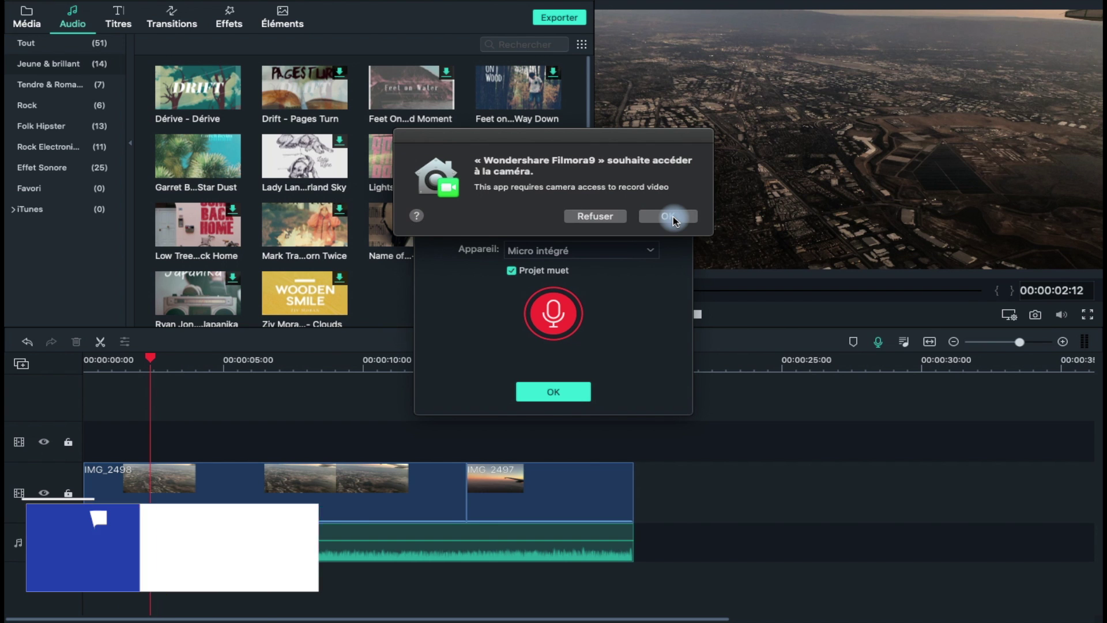
pyautogui.click(668, 216)
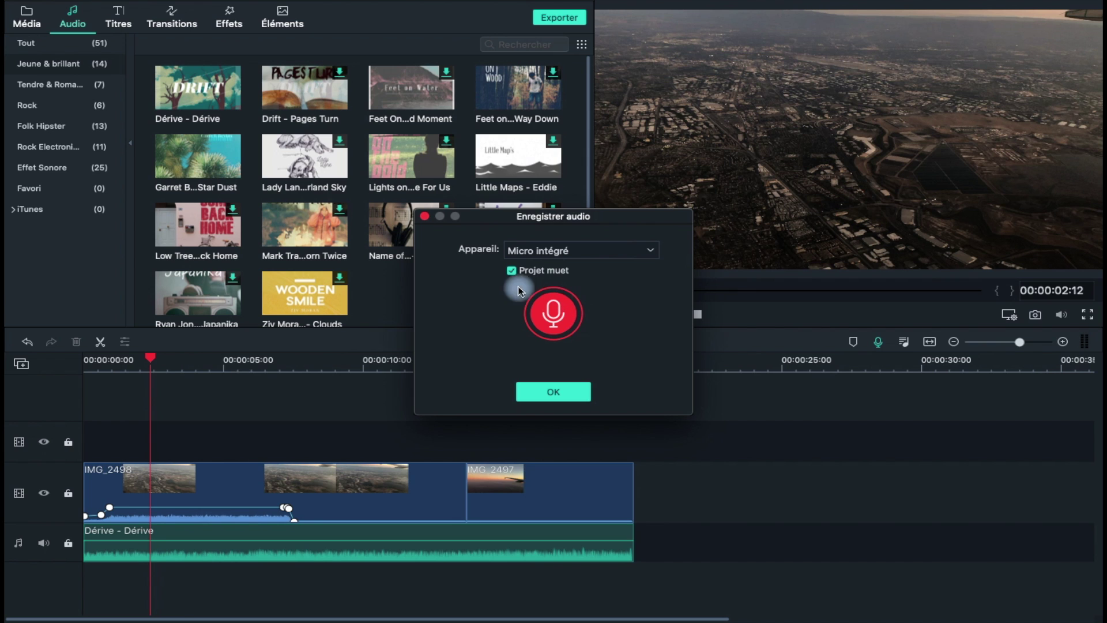
# Set the voice-over recording device to USB Audio CODEC.
pyautogui.click(562, 254)
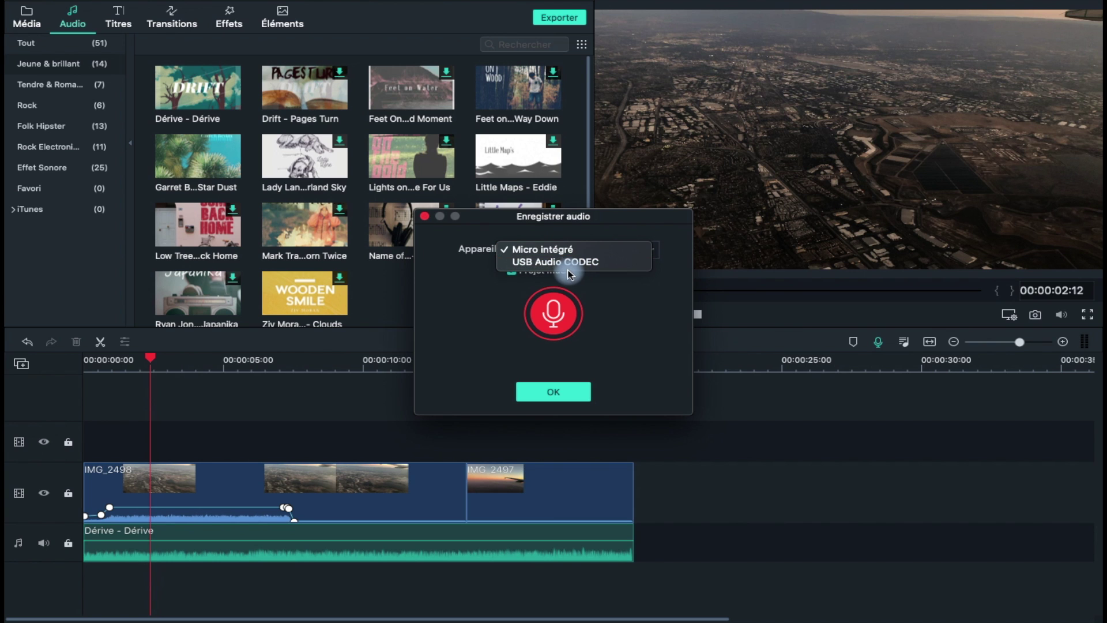
pyautogui.click(615, 278)
pyautogui.click(623, 247)
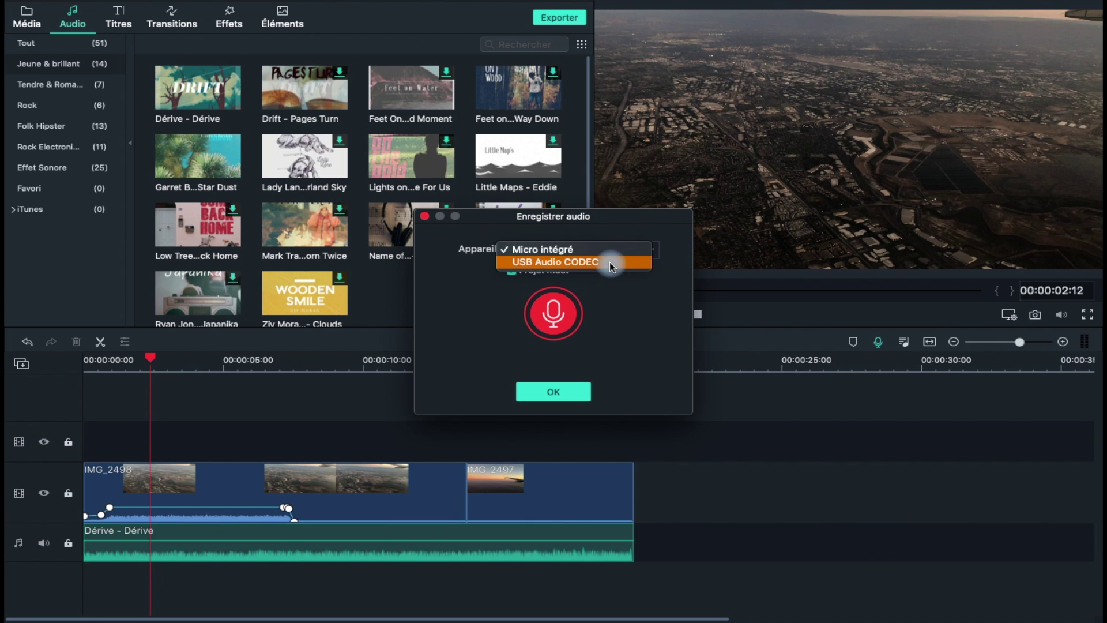
pyautogui.click(610, 262)
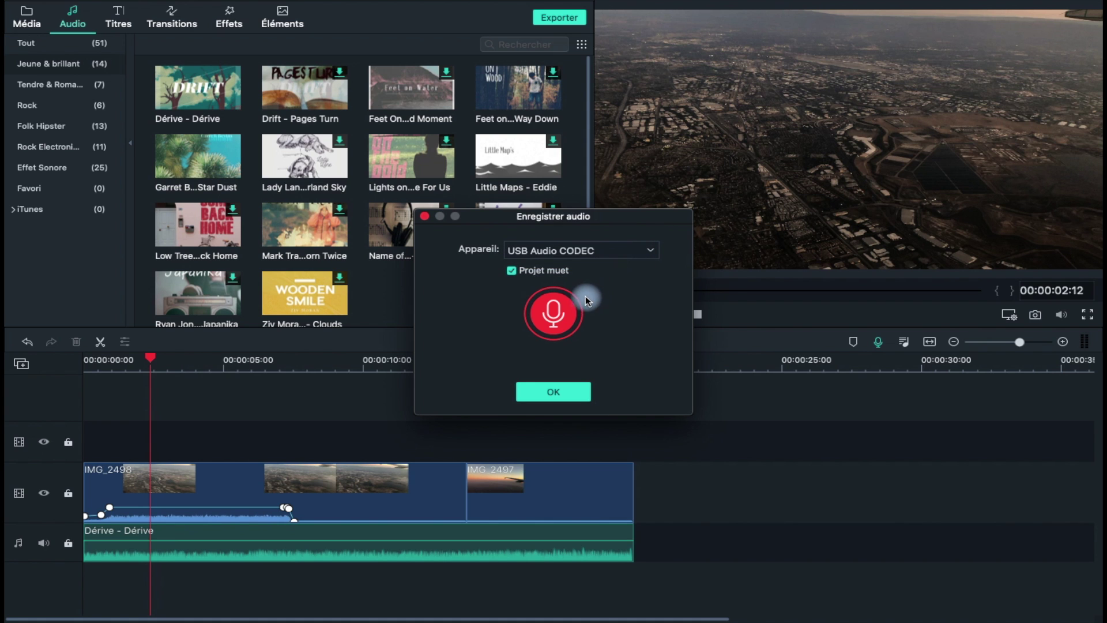
# Allow microphone access and record a voice-over of about 17 seconds starting at 00:00:02:12.
pyautogui.click(541, 313)
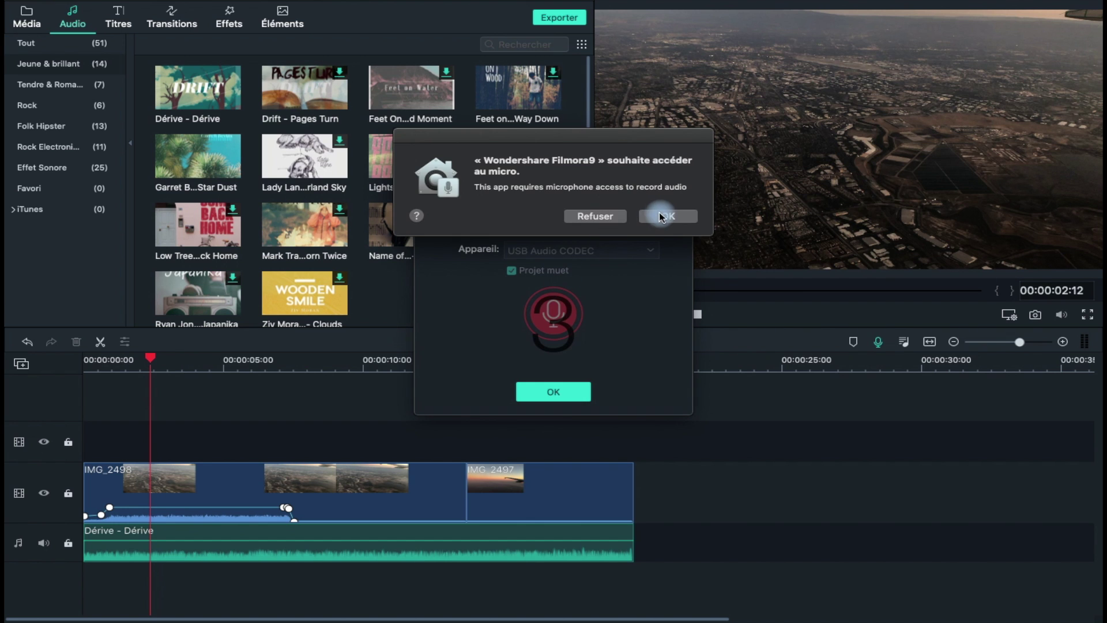
pyautogui.click(661, 216)
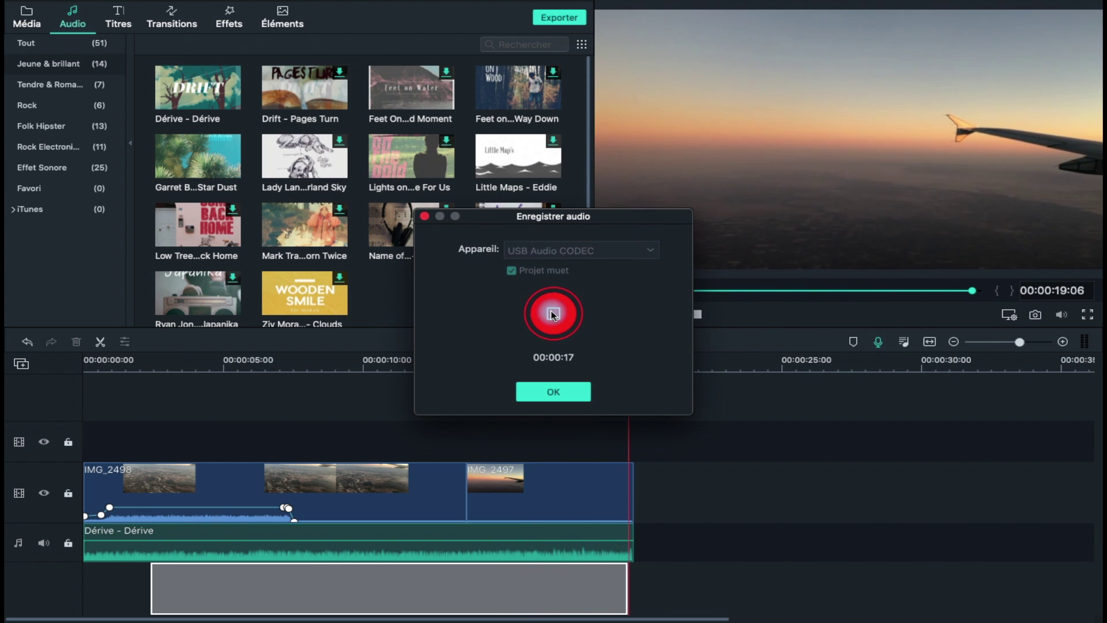
pyautogui.click(552, 394)
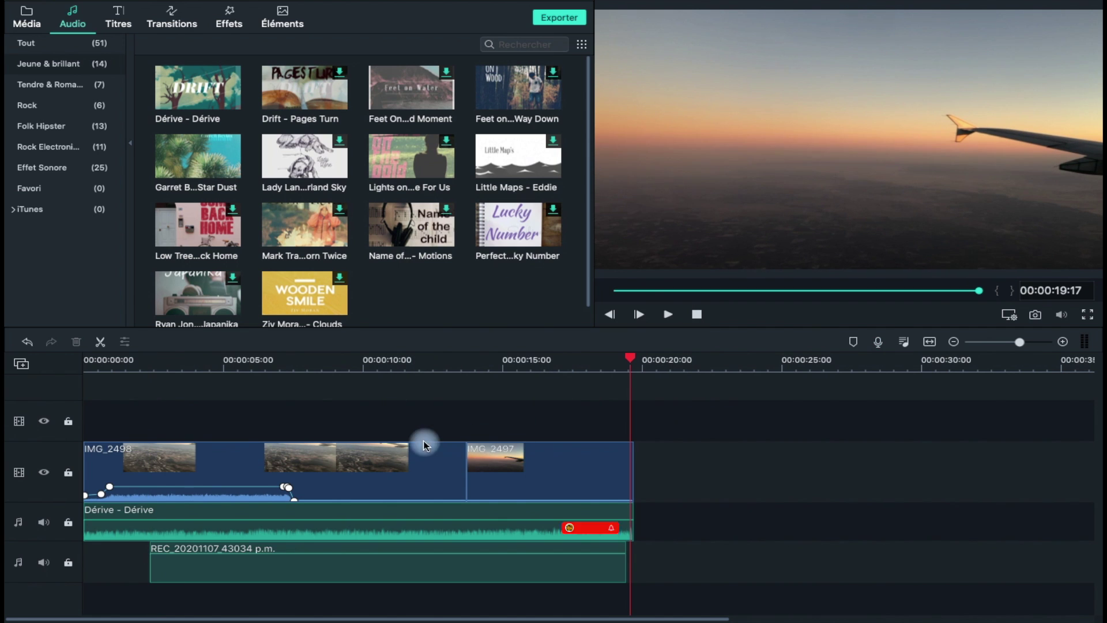
# Mute the Dérive music track and hide the video track, with the playhead at 00:00:06:23.
pyautogui.click(43, 524)
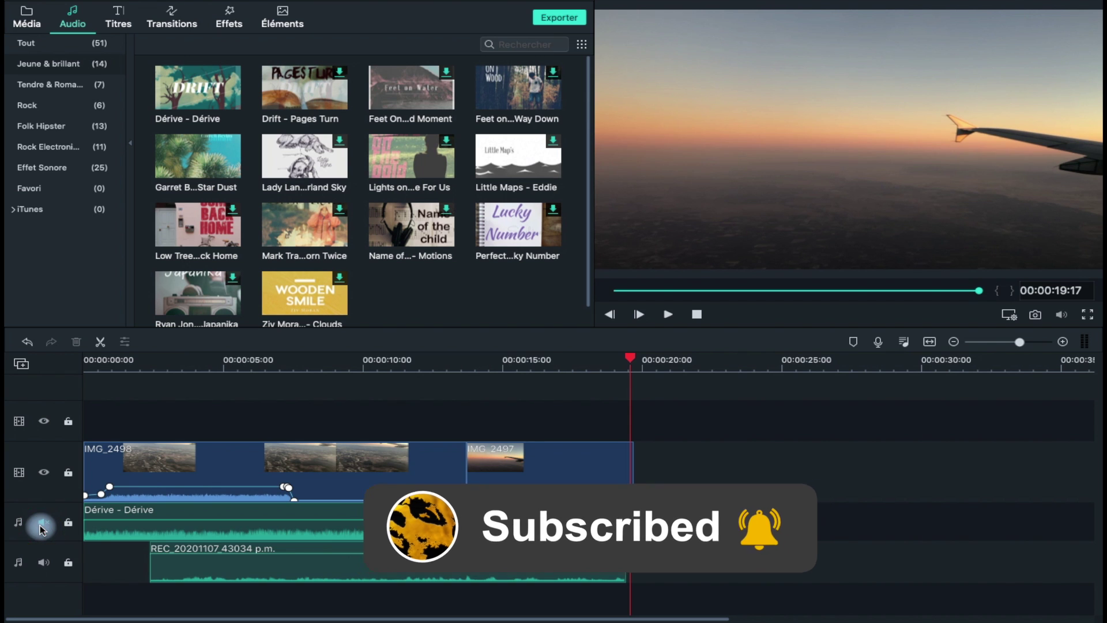
pyautogui.click(157, 361)
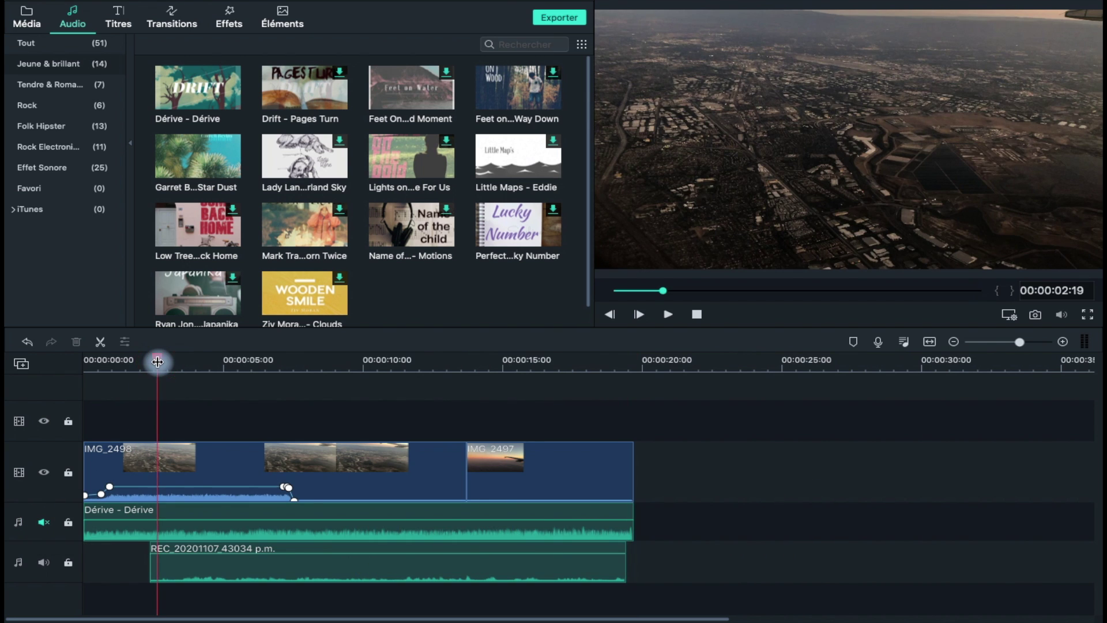
pyautogui.moveTo(156, 362); pyautogui.dragTo(272, 361)
pyautogui.click(277, 566)
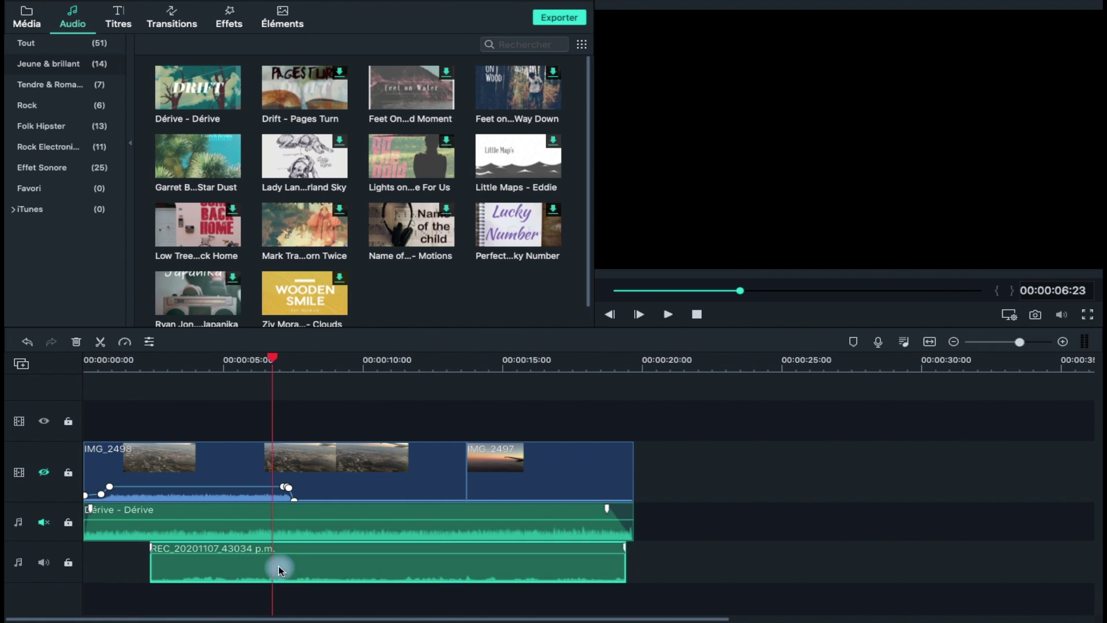
pyautogui.click(107, 559)
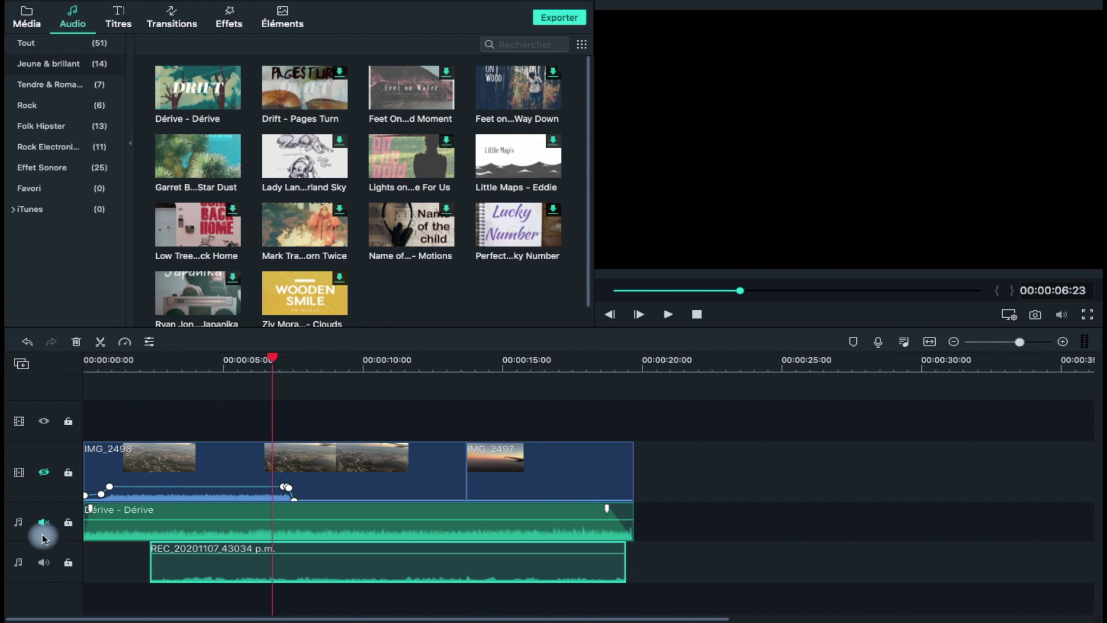
# Play the voice-over recording from the playhead and raise the system volume to check its loudness.
pyautogui.press('space')
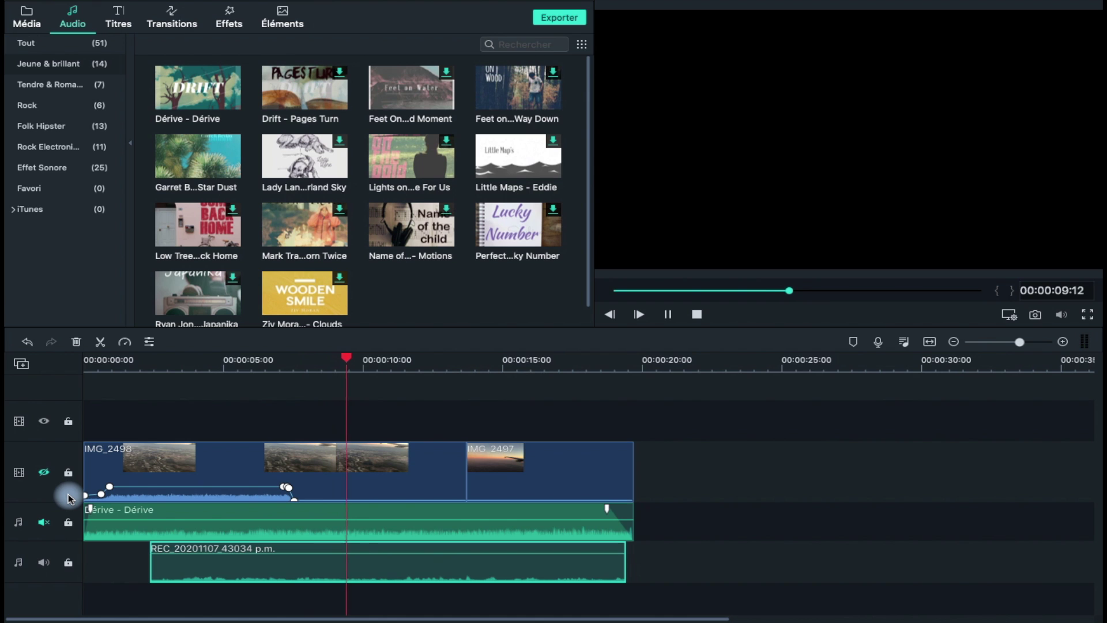
pyautogui.press('XF86AudioRaiseVolume')
pyautogui.press('space')
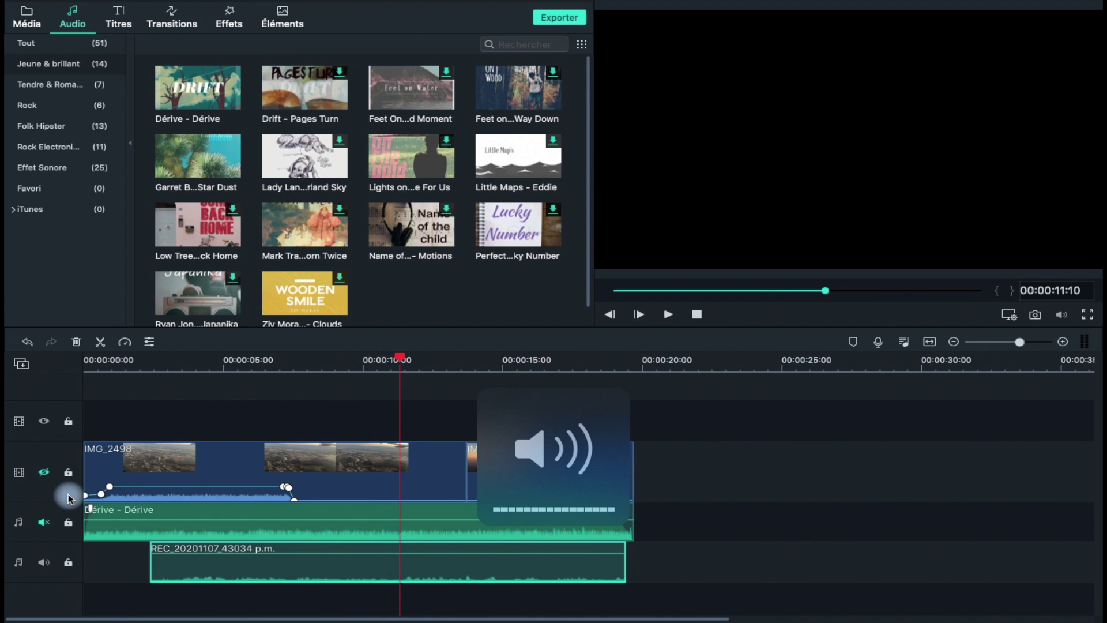
# Raise the volume of the recorded voice-over clip to 12.0 dB.
pyautogui.click(348, 568)
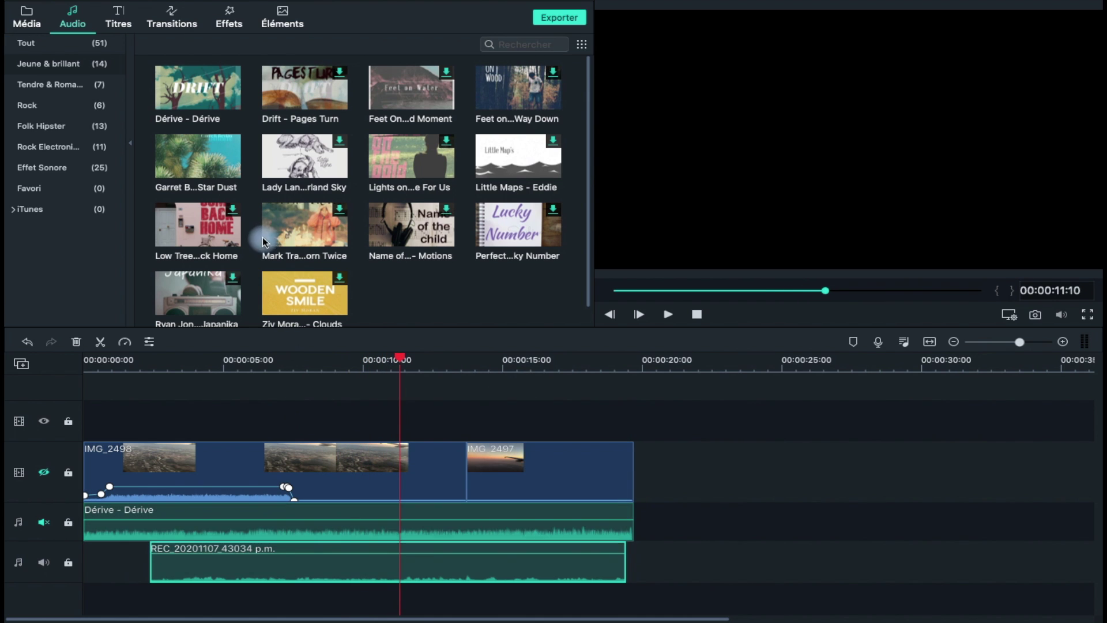
pyautogui.click(149, 342)
pyautogui.click(26, 126)
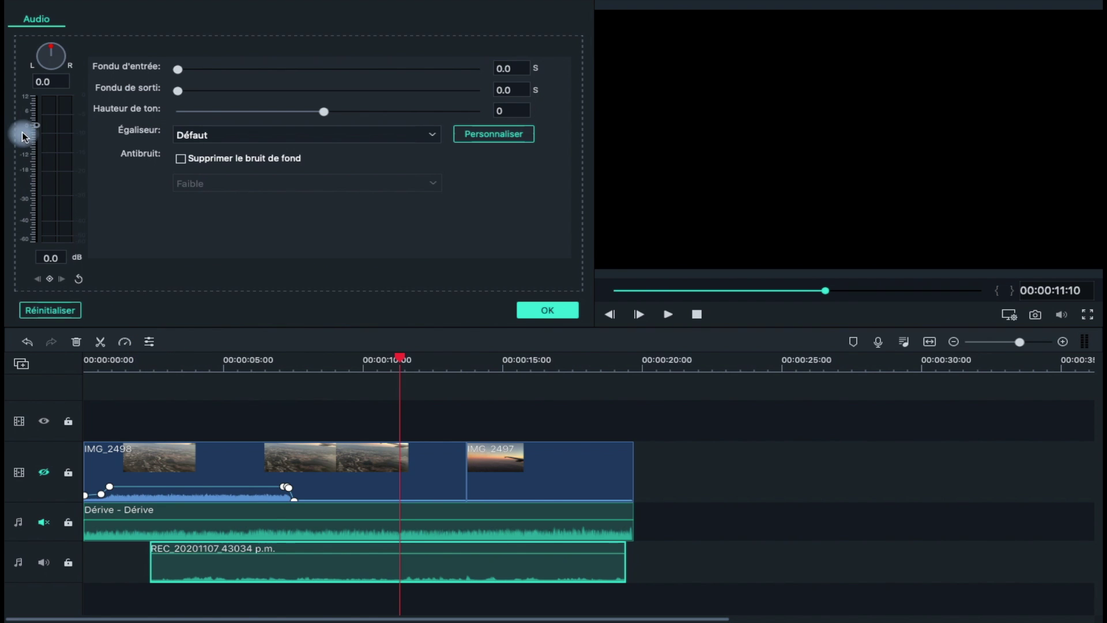
pyautogui.moveTo(35, 126); pyautogui.dragTo(41, 81)
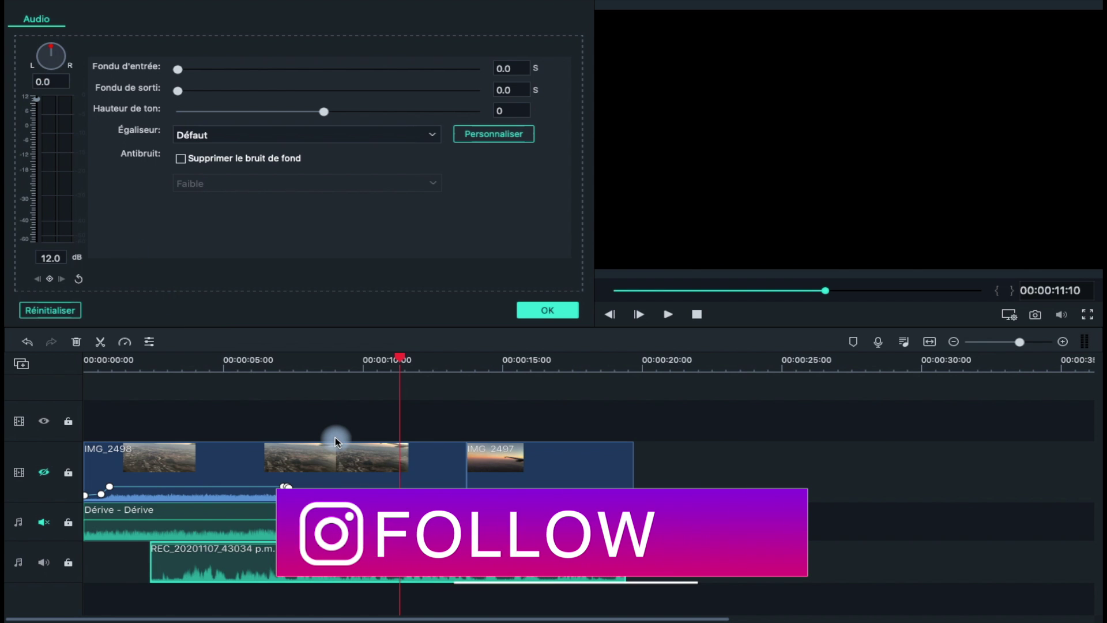
# Play the amplified voice-over, then replay it from near the clip's start to check its level.
pyautogui.press('space')
pyautogui.press('space')
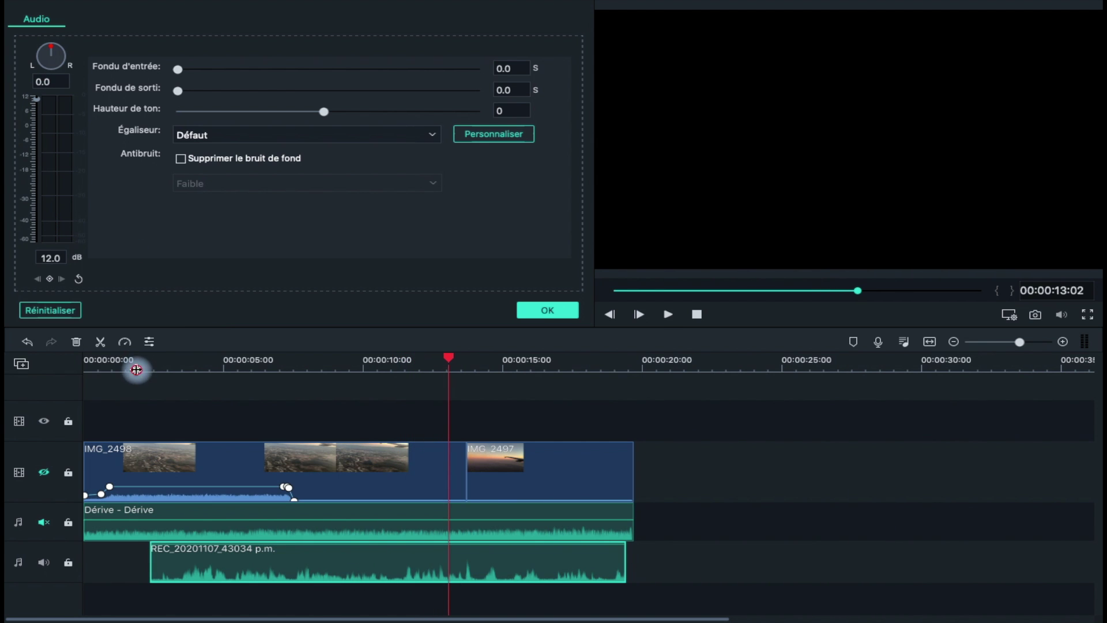
pyautogui.click(136, 370)
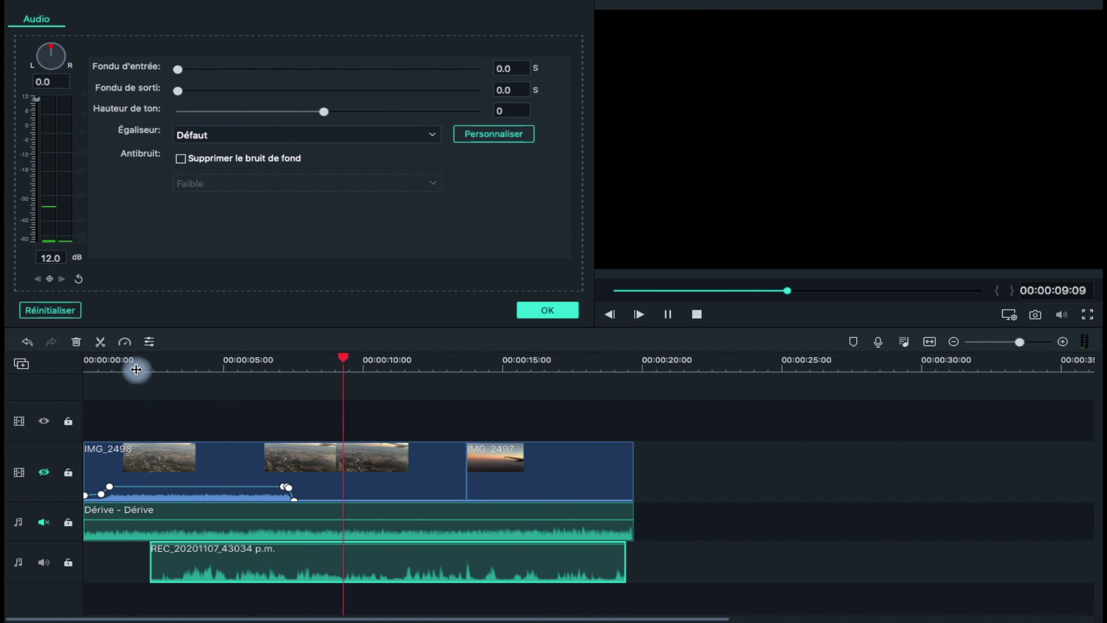
pyautogui.press('space')
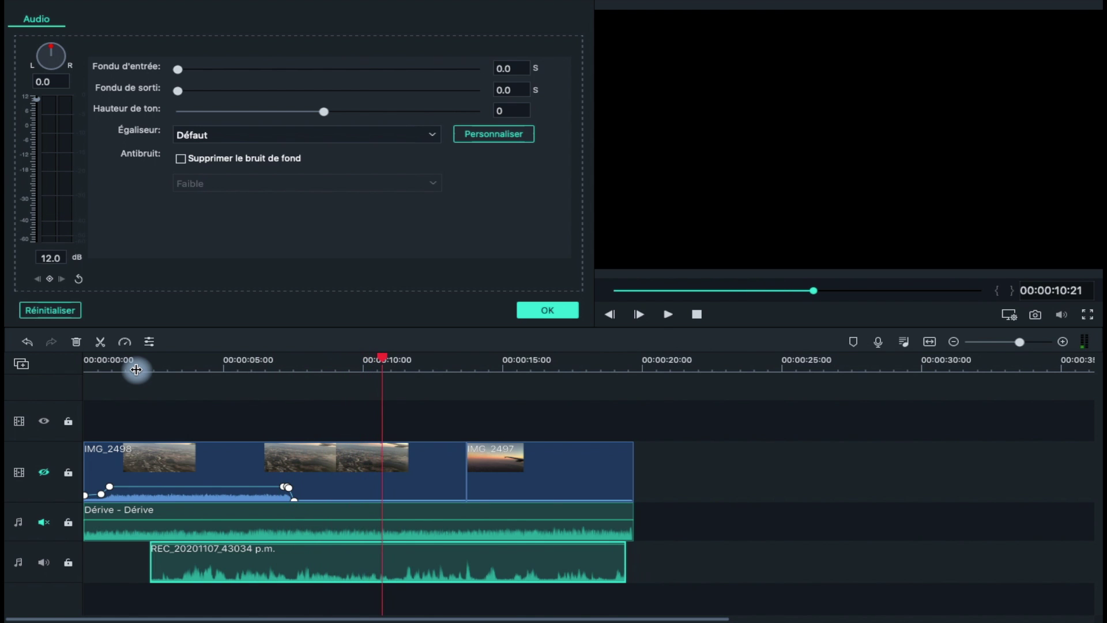
# Show the video track again and play the voice-over with the picture from 00:00:07:02.
pyautogui.click(43, 474)
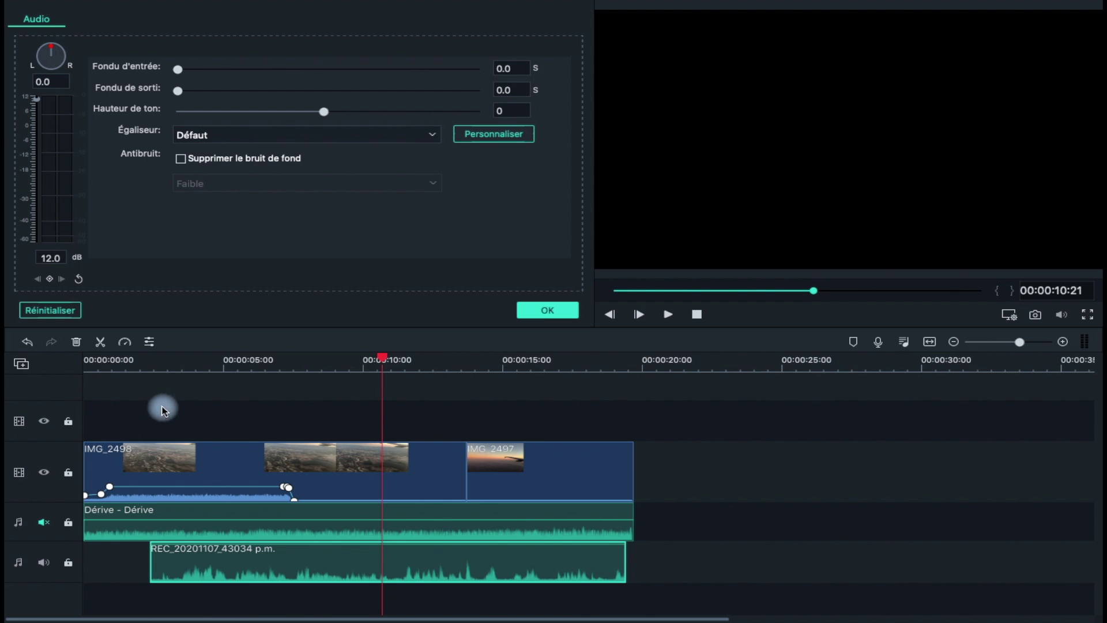
pyautogui.click(281, 372)
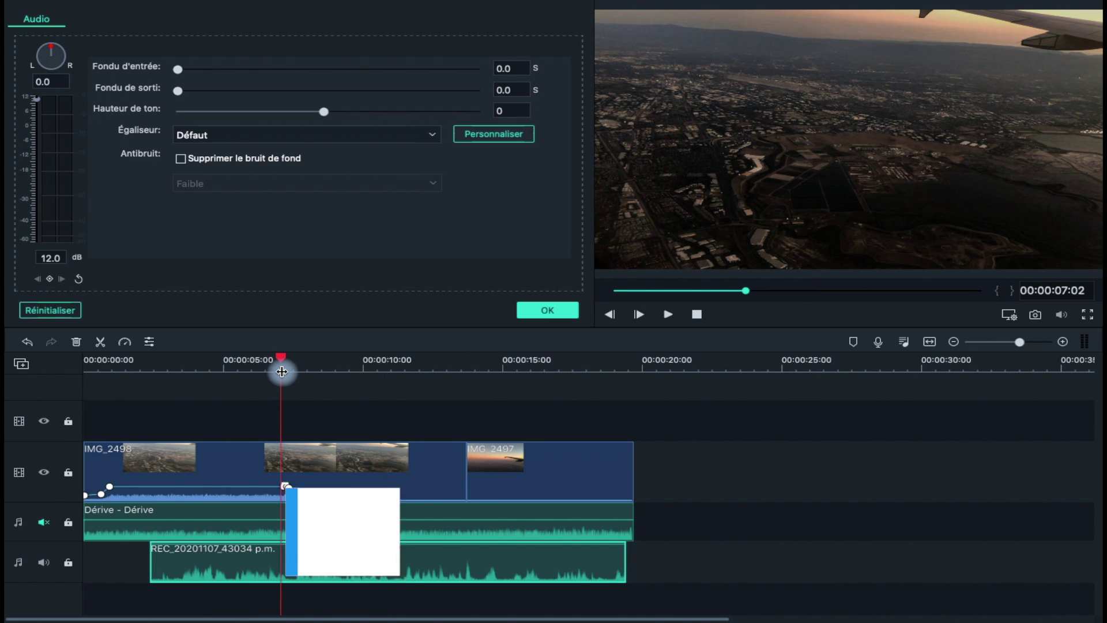
pyautogui.press('space')
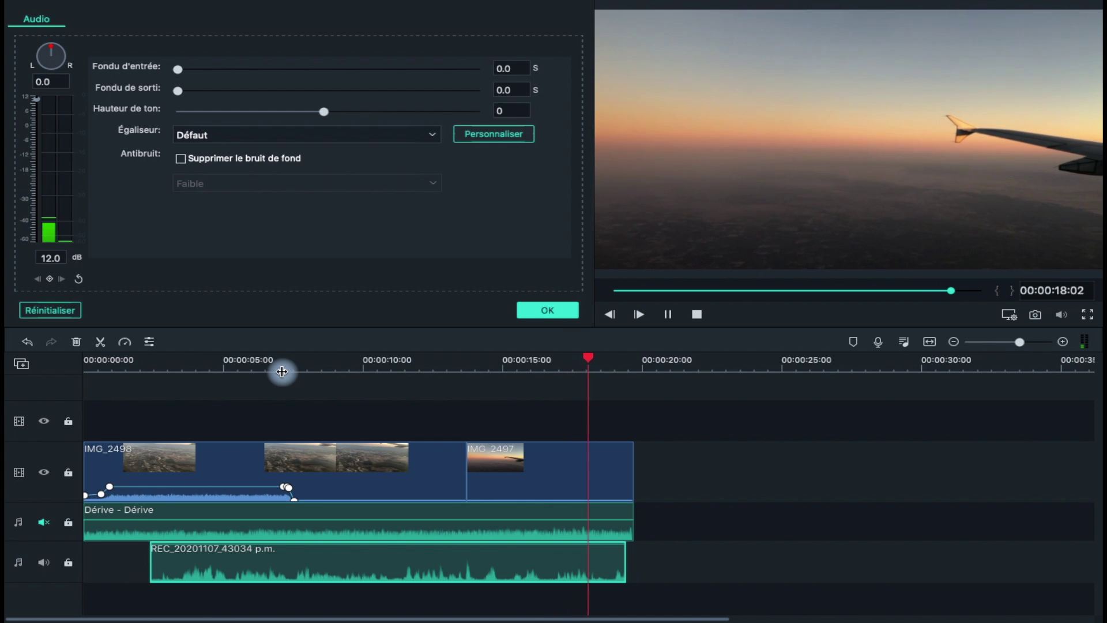
pyautogui.press('space')
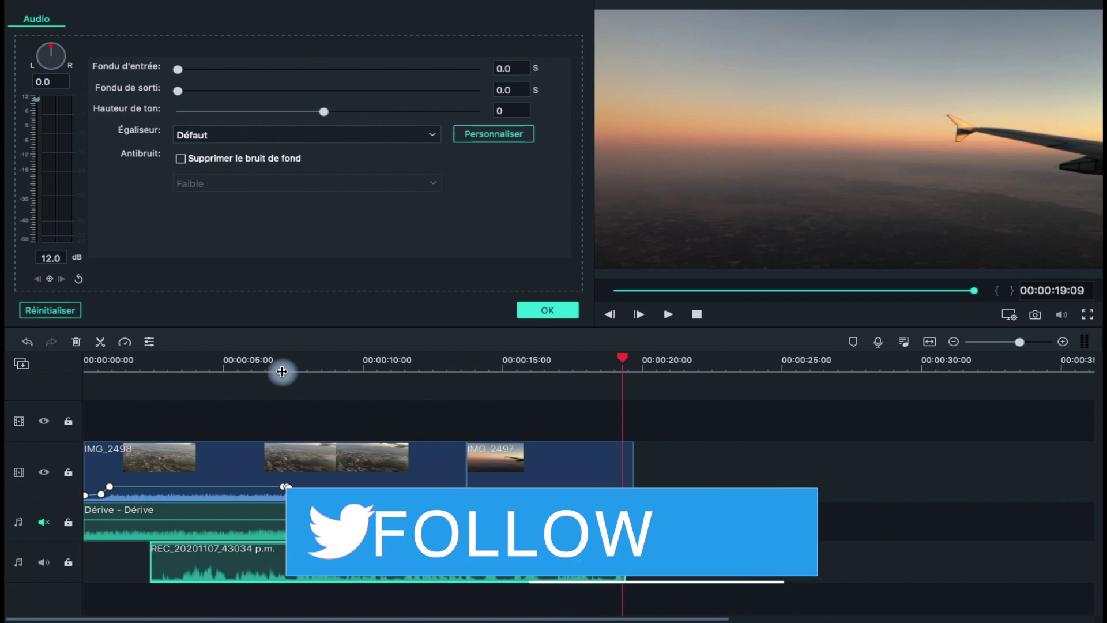
pyautogui.click(533, 313)
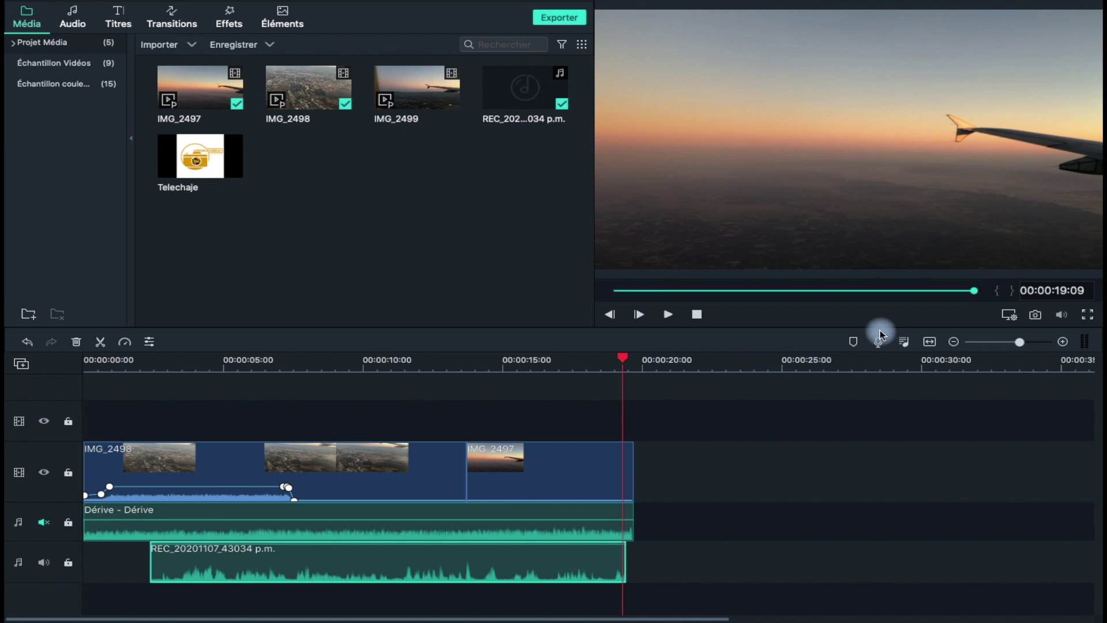
# Reopen the voice-over recorder, choose USB Audio CODEC as the device and close the recorder without recording.
pyautogui.click(878, 346)
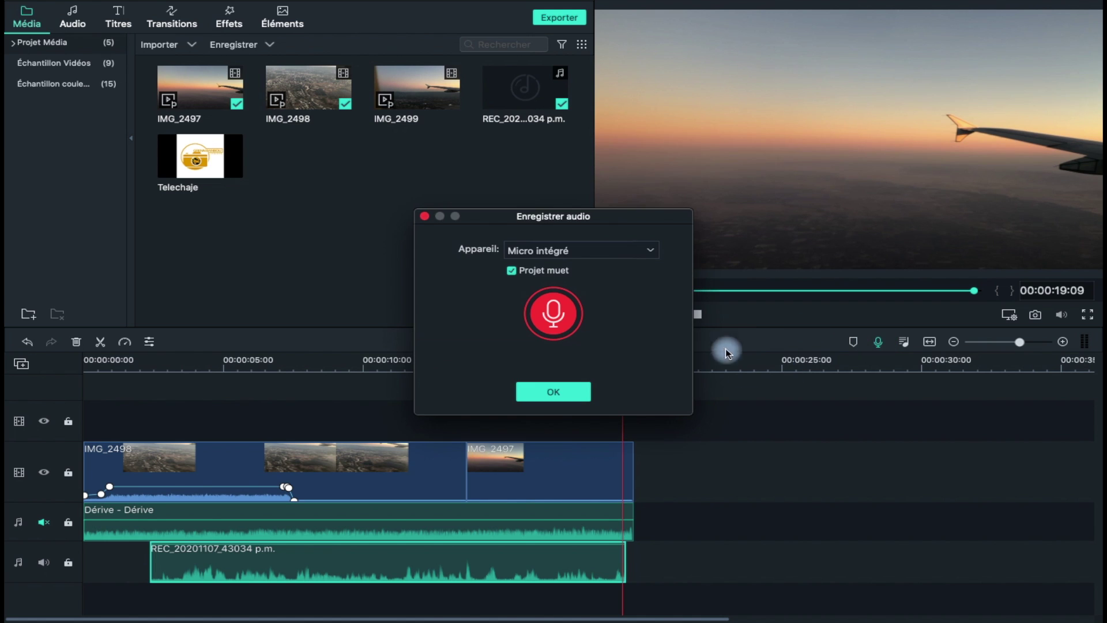
pyautogui.click(521, 250)
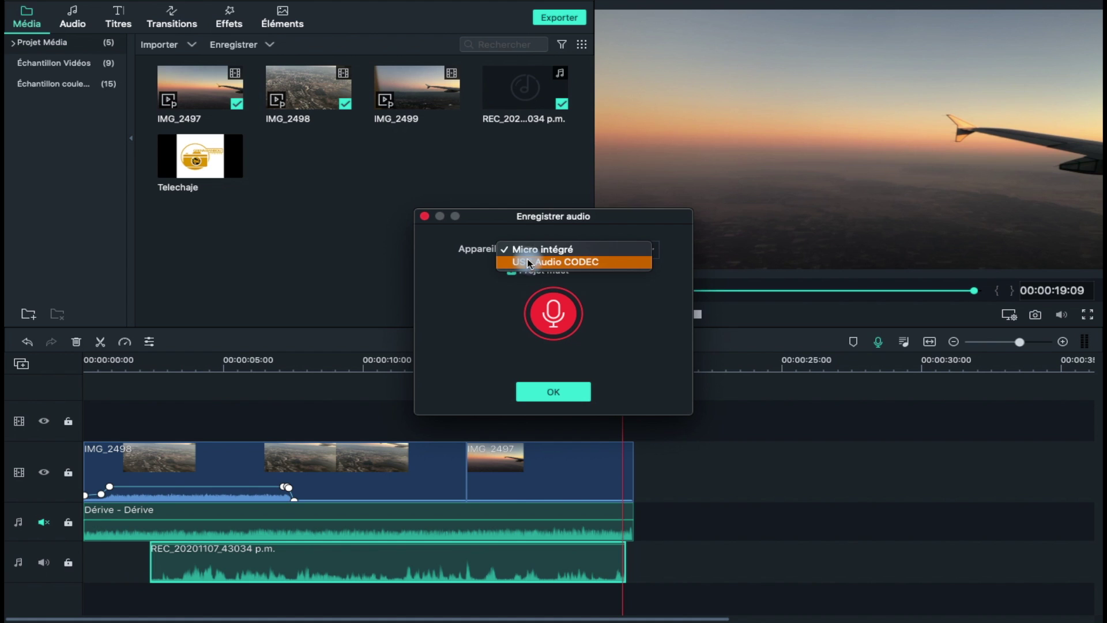
pyautogui.click(531, 249)
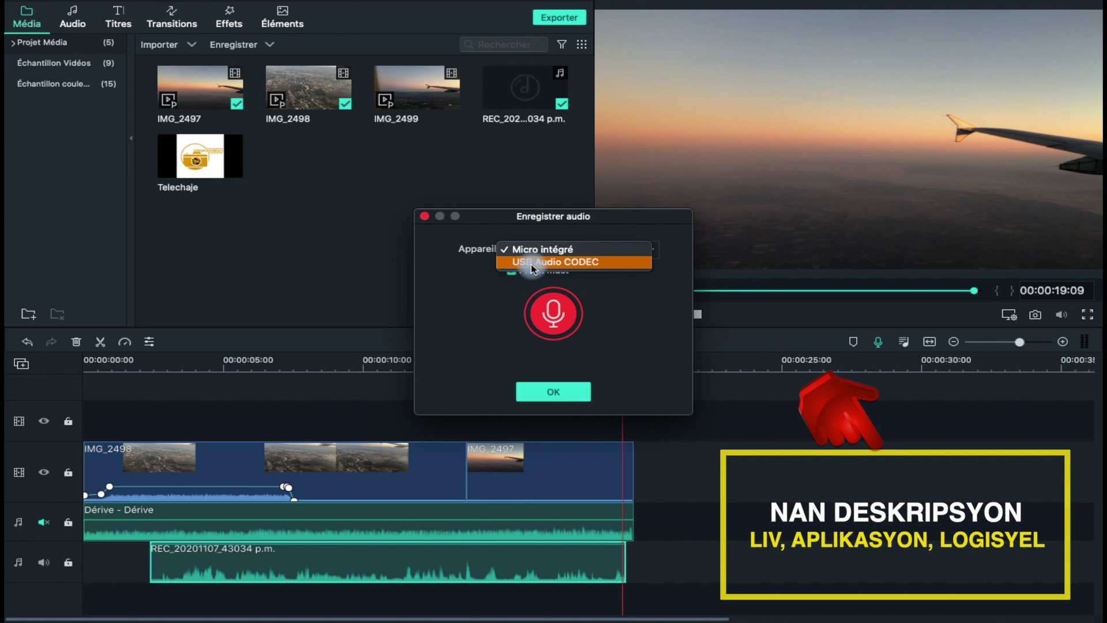
pyautogui.click(533, 262)
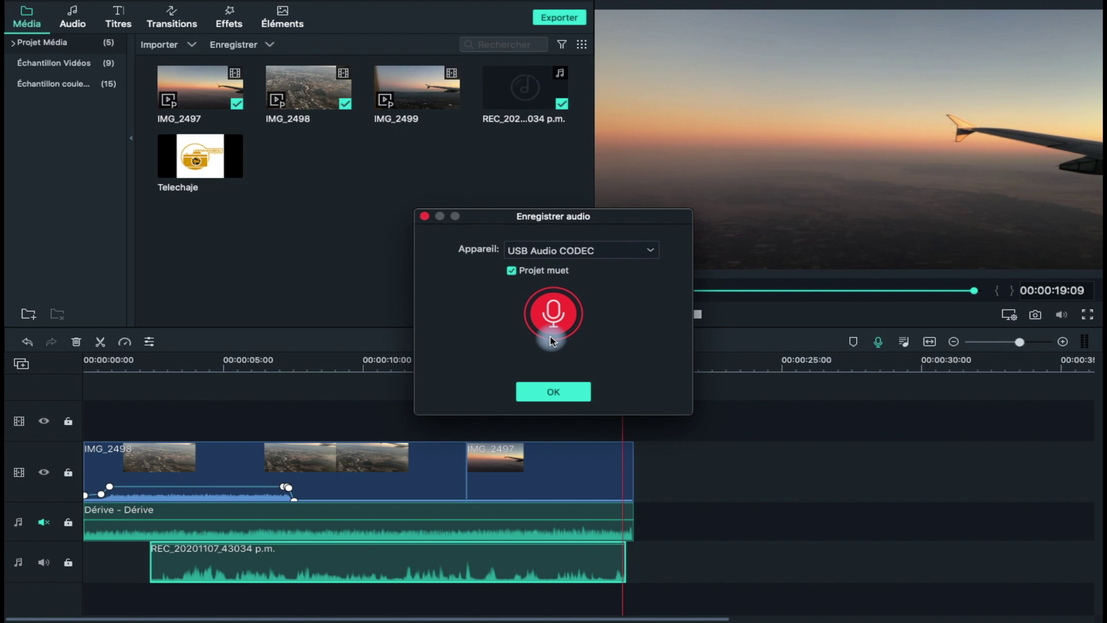
pyautogui.click(562, 393)
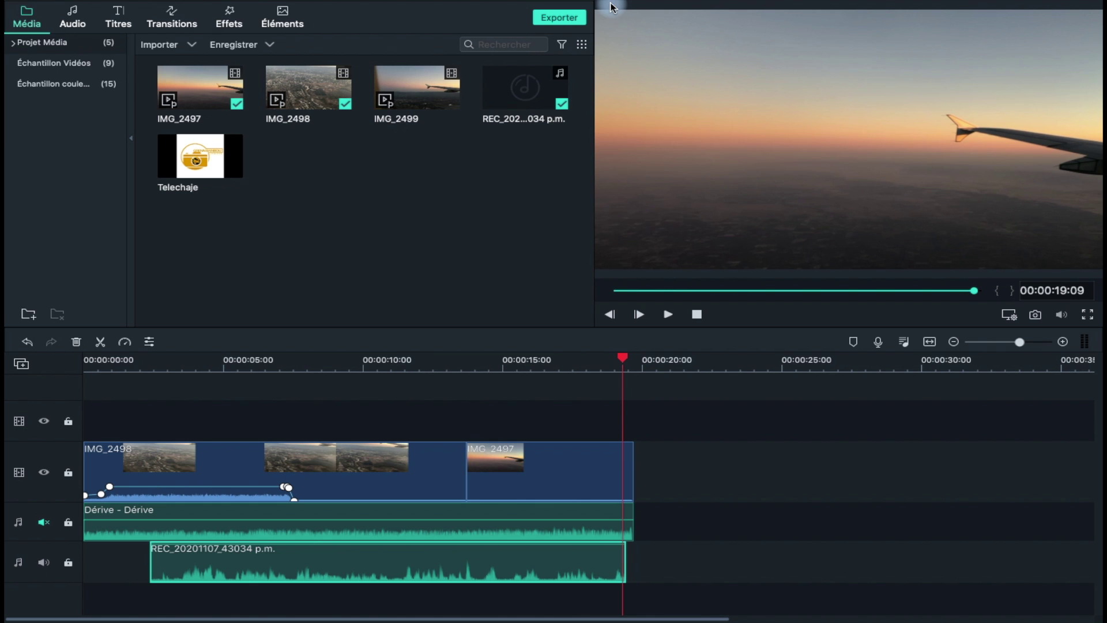
pyautogui.moveTo(631, 4)
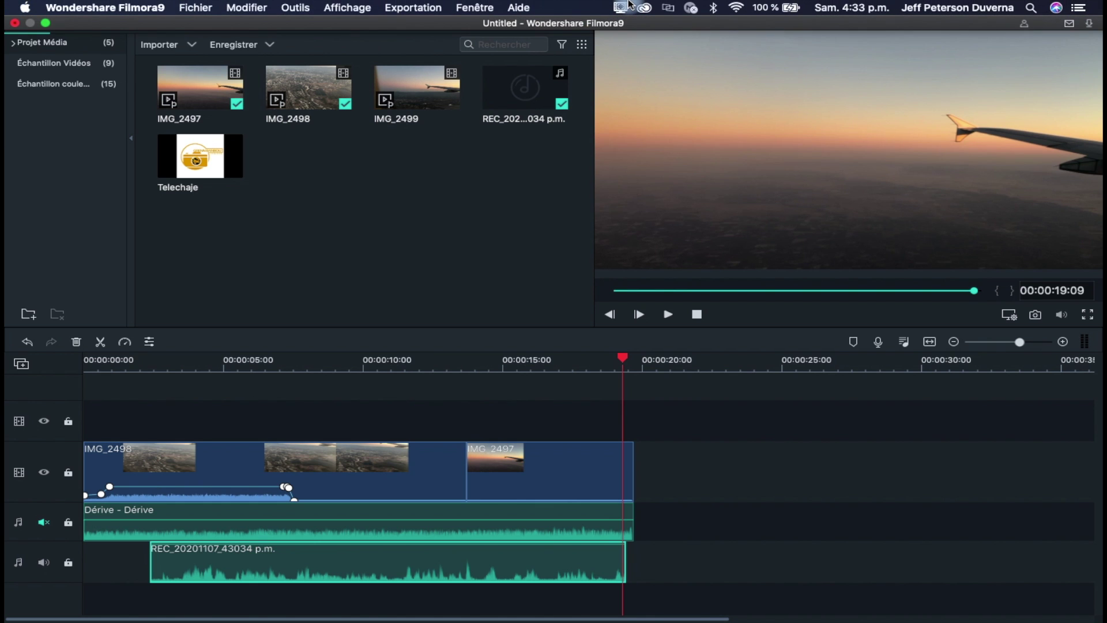